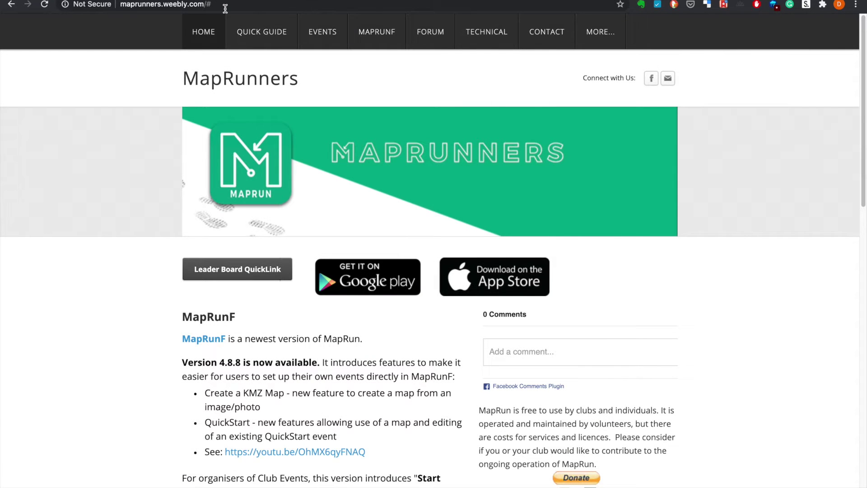
# Open the 'MapRunF - CheckSites' help page and read its confidential-event publishing instructions
pyautogui.moveTo(404, 38)
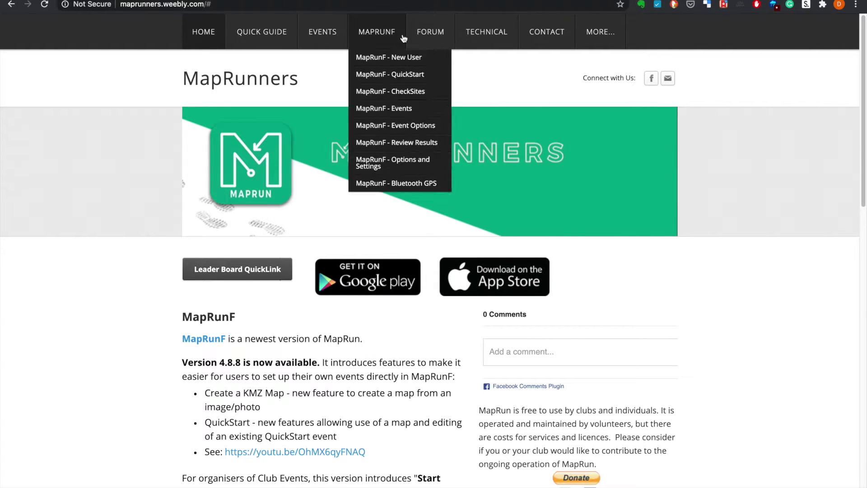
pyautogui.click(409, 92)
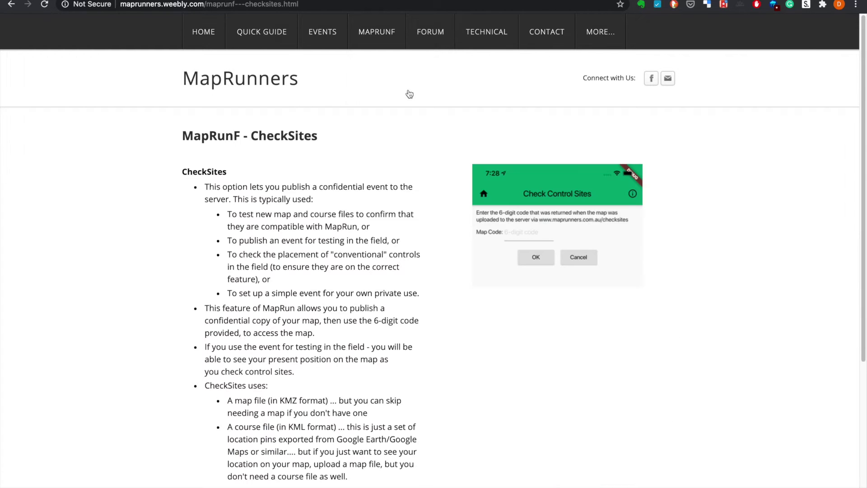
pyautogui.scroll(-3, 401, 238)
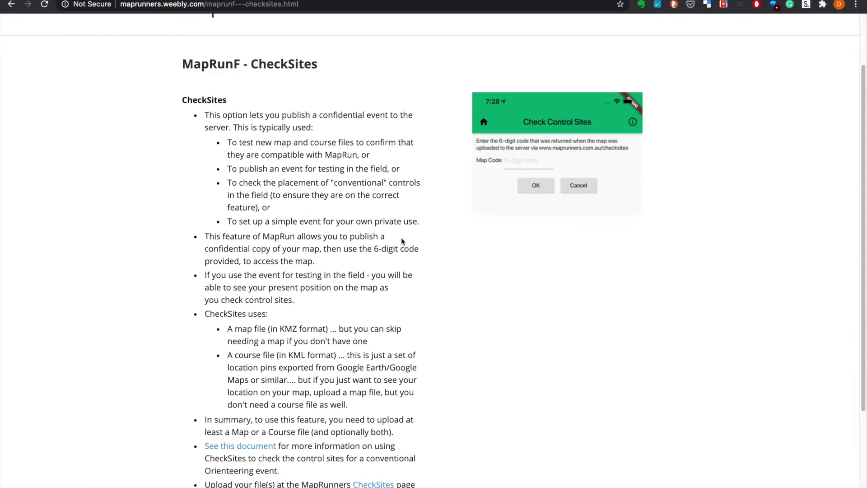
pyautogui.scroll(-3, 402, 241)
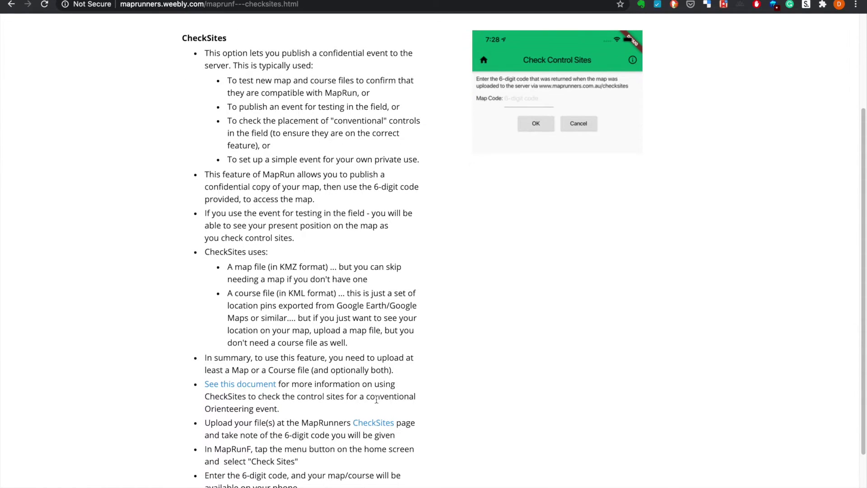
# Name the Check Sites event 'My Test Run PXAC' and open the allowed-codes page in a new tab
pyautogui.click(378, 423)
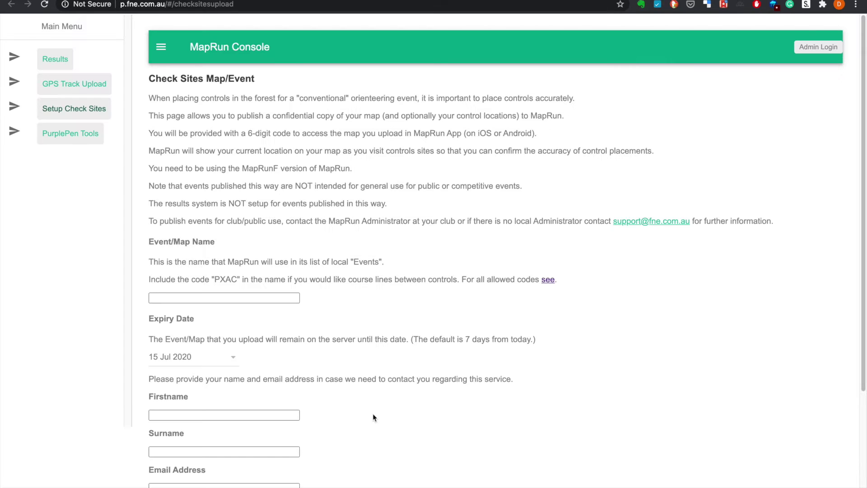
pyautogui.click(274, 300)
pyautogui.write('My Te')
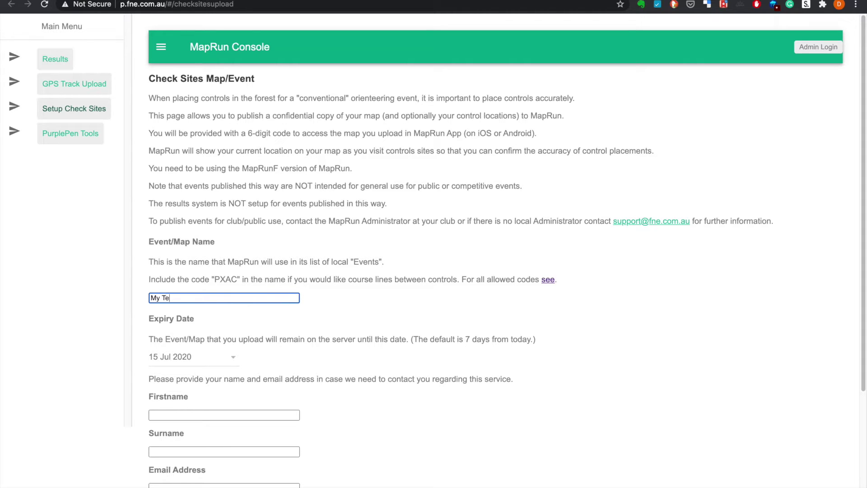
pyautogui.write('st Run PXAC')
pyautogui.rightClick(548, 280)
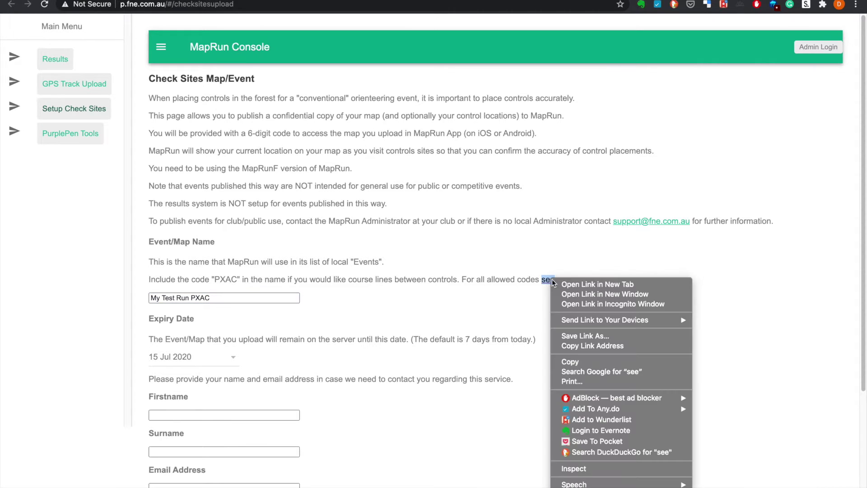
pyautogui.click(565, 284)
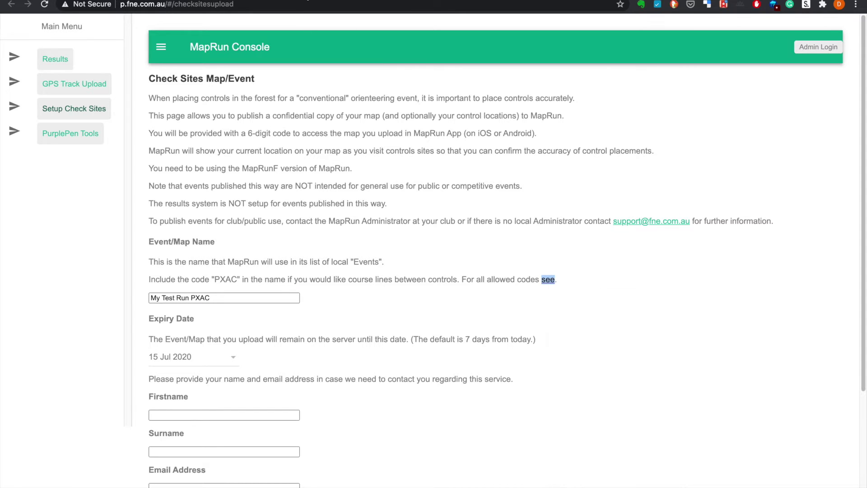
# Review the Event Types codes, then open Scoring Schemes and scroll to its score-scheme table
pyautogui.hotkey('ctrl', 'Tab')
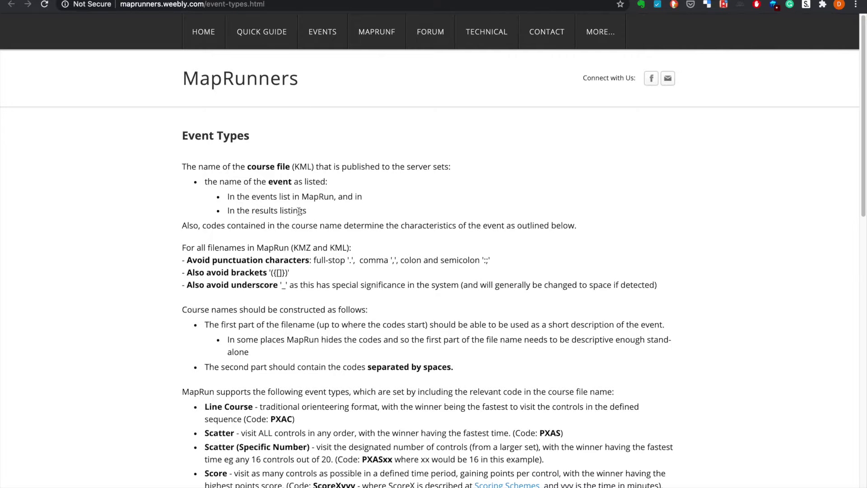
pyautogui.scroll(-3, 300, 211)
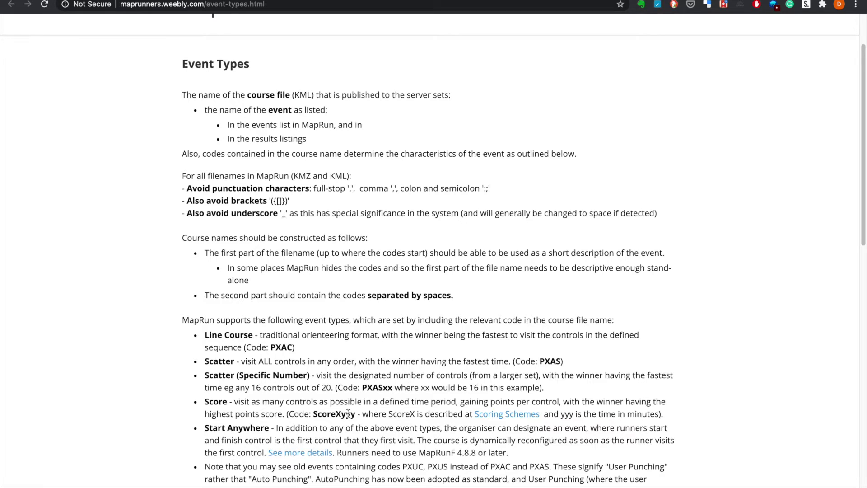
pyautogui.rightClick(500, 415)
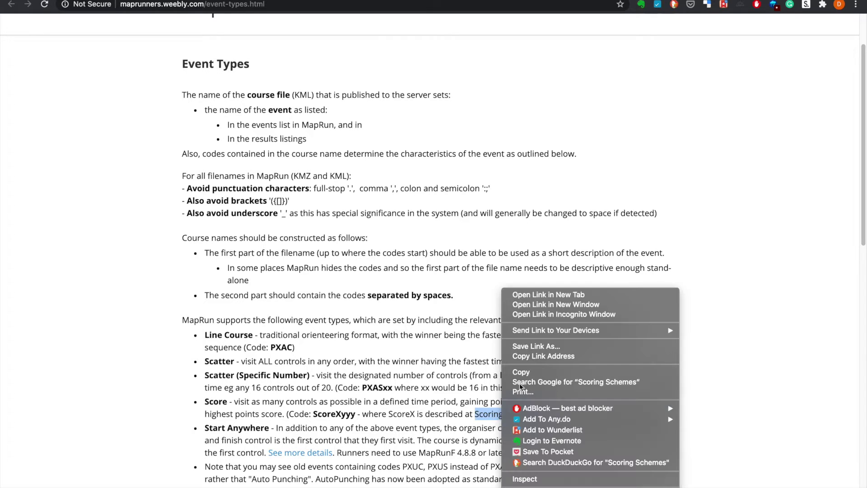
pyautogui.click(461, 43)
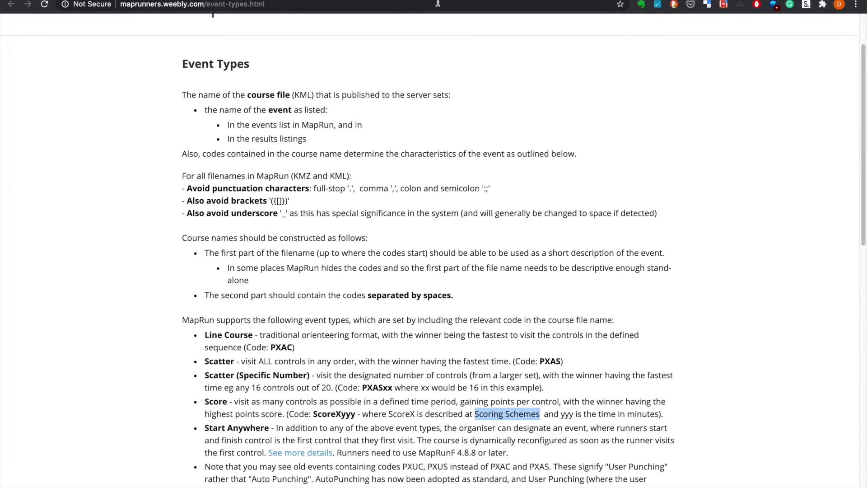
pyautogui.press('Return')
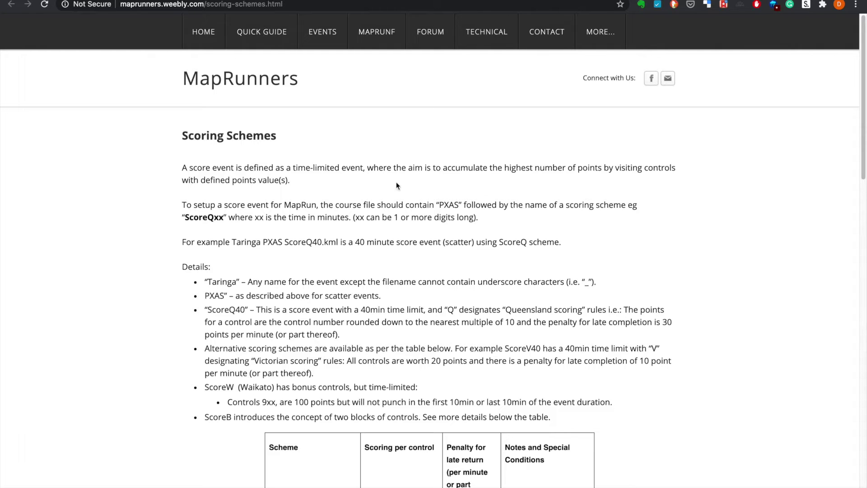
pyautogui.scroll(-5, 387, 223)
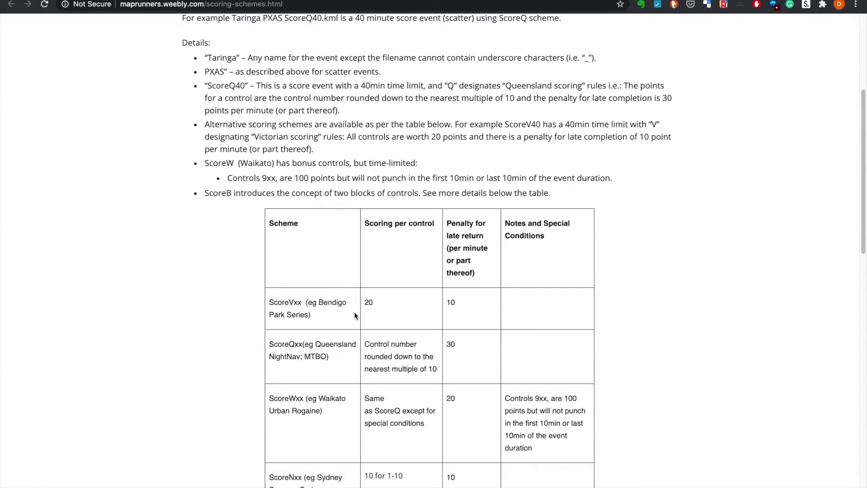
pyautogui.scroll(-1, 355, 315)
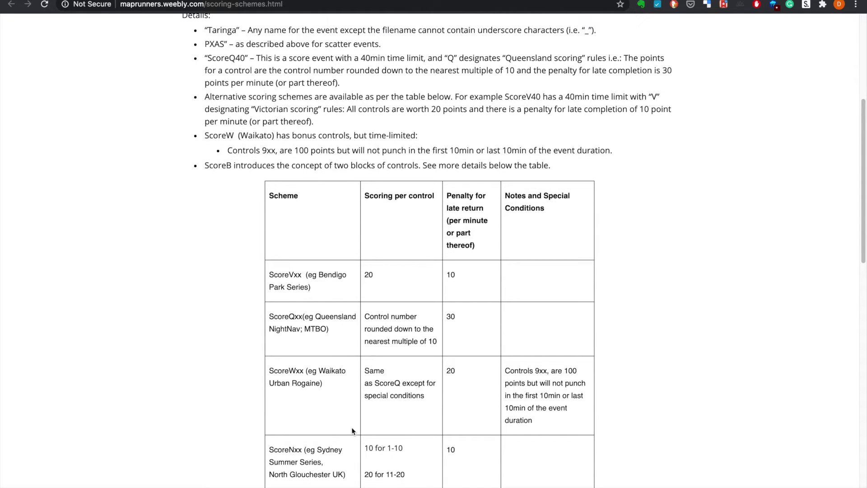
# On the Check Sites form, enter the organiser's first name, surname and e-mail address
pyautogui.hotkey('ctrl', 'w')
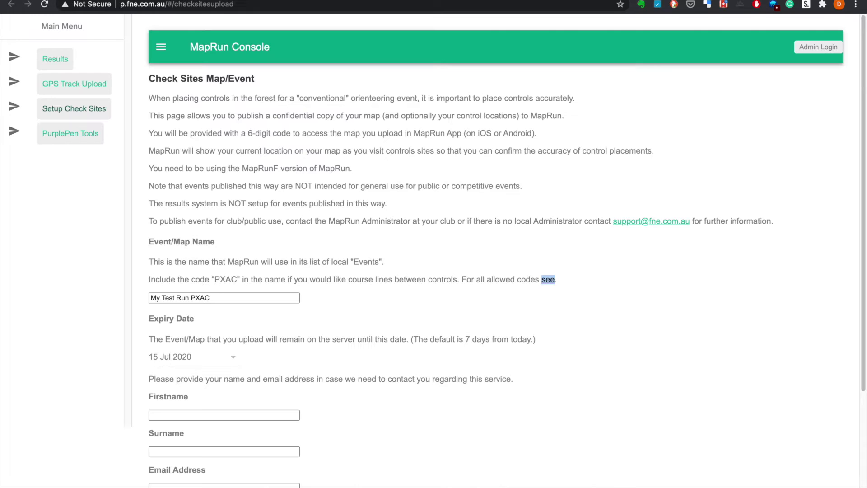
pyautogui.scroll(-5, 243, 214)
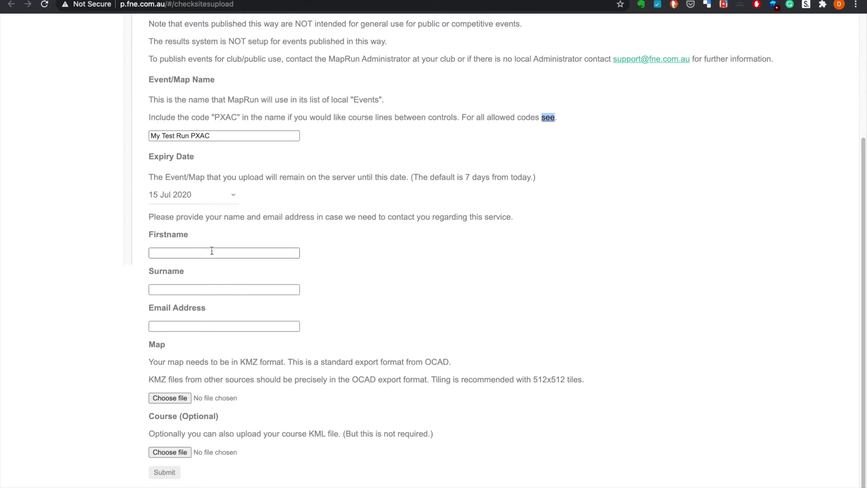
pyautogui.click(213, 251)
pyautogui.press('Tab')
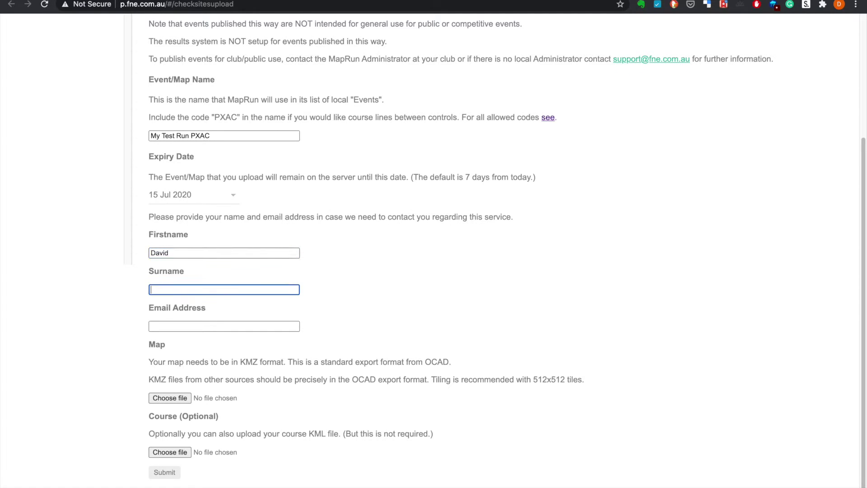
pyautogui.press('Tab')
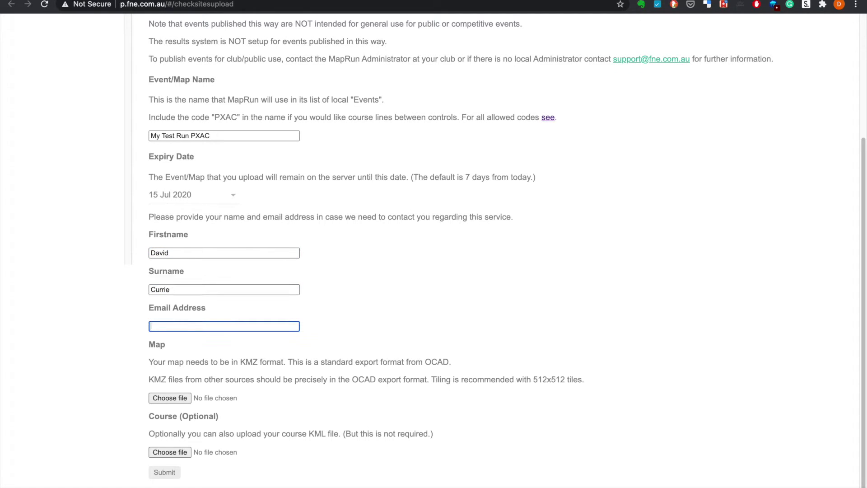
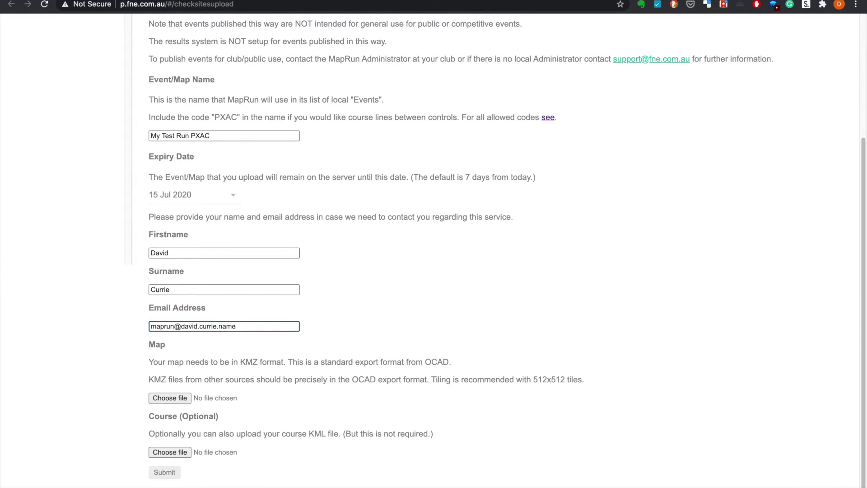
# Upload map oom_5f038d9001e2c.kmz and course oom_5f038d9001e2c.kml to get an event code
pyautogui.click(162, 399)
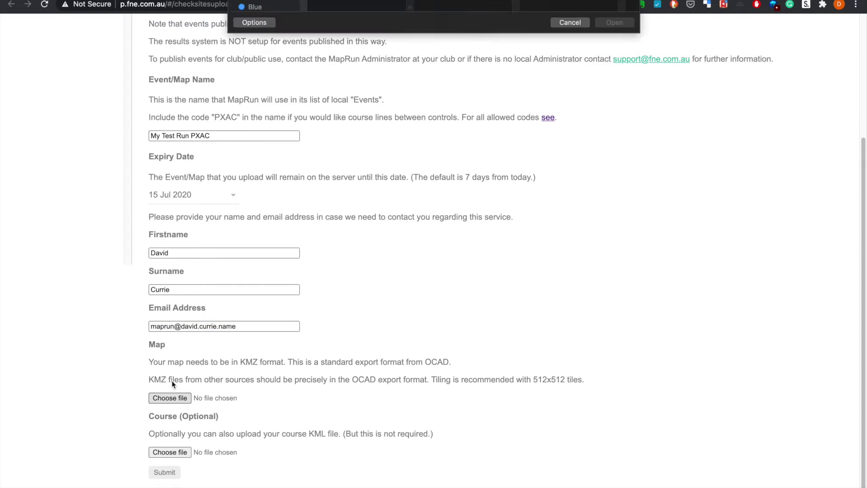
pyautogui.doubleClick(351, 9)
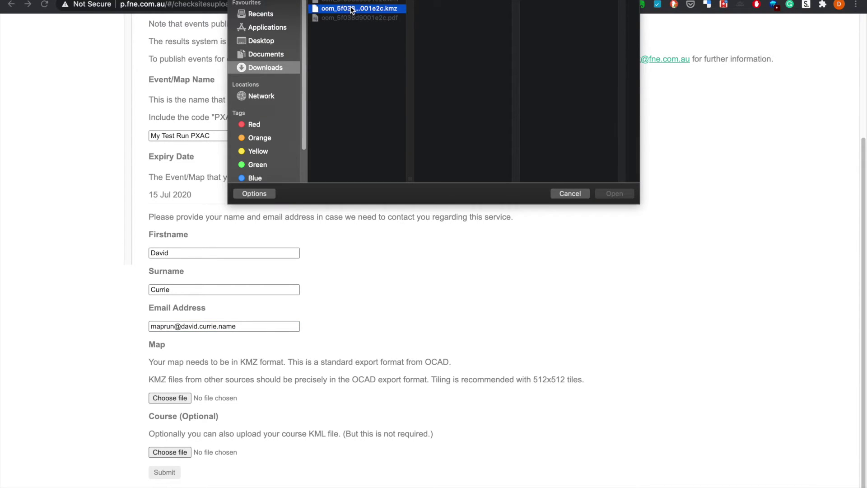
pyautogui.click(180, 453)
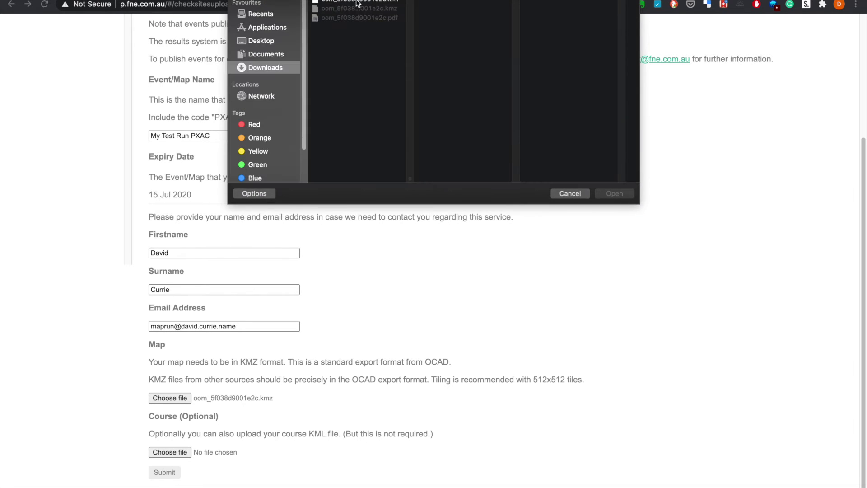
pyautogui.doubleClick(359, 4)
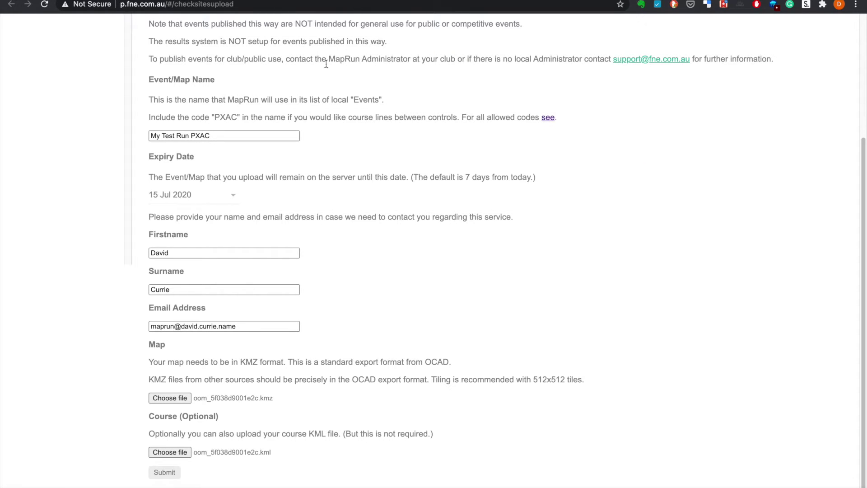
pyautogui.click(174, 475)
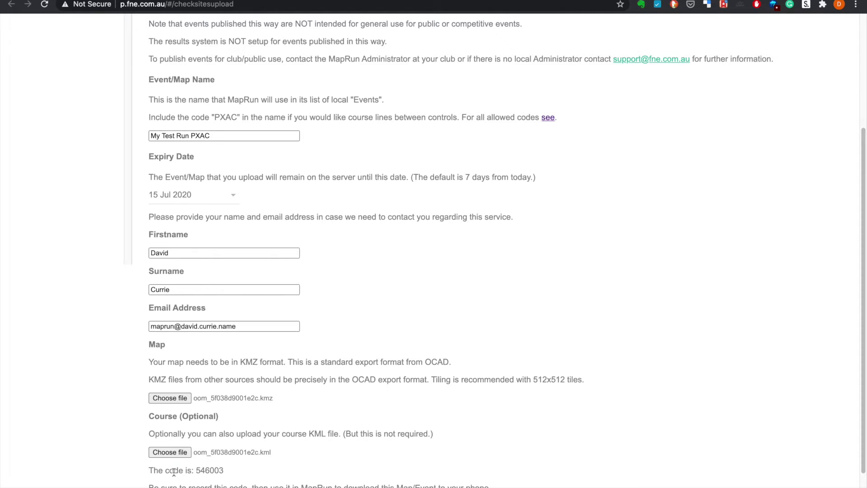
# Scroll to the results and select the issued event code 546003
pyautogui.scroll(-3, 213, 414)
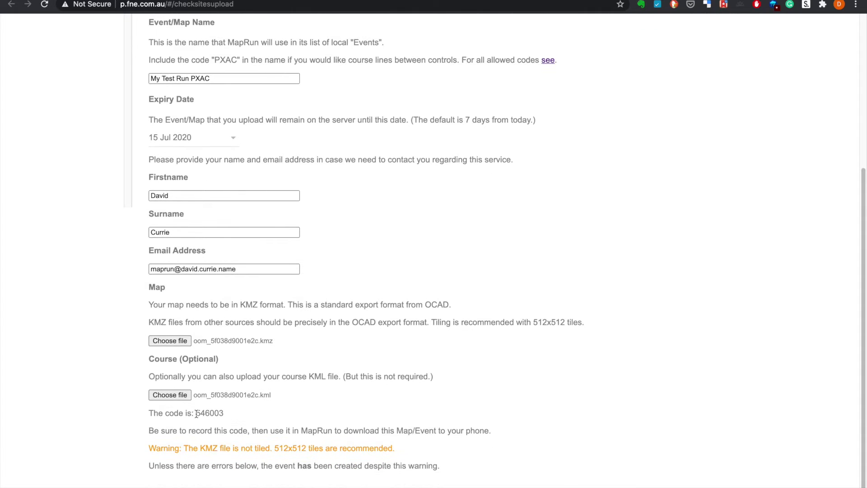
pyautogui.moveTo(196, 414); pyautogui.dragTo(223, 415)
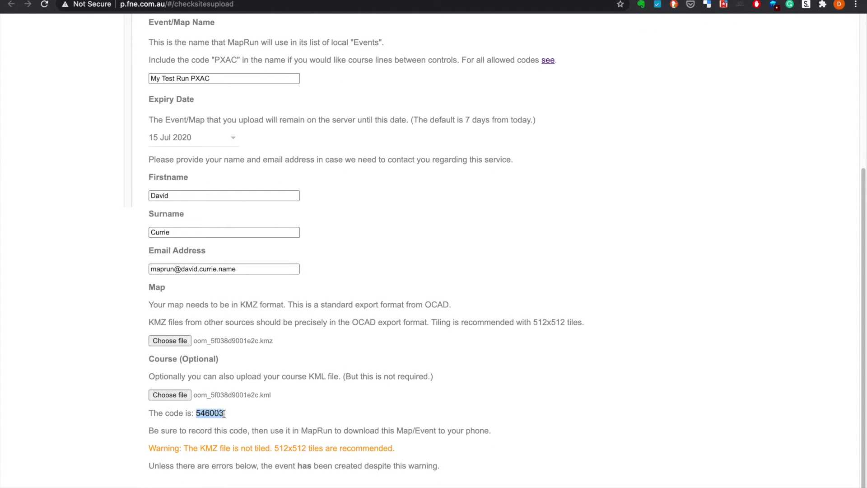
pyautogui.click(239, 413)
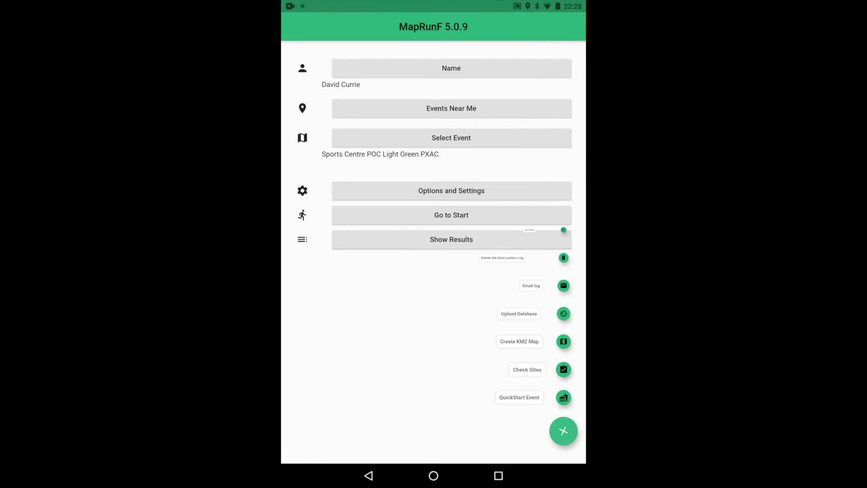
# In MapRunF Check Sites, enter map code 546003, download the event and open its 4-control course map
pyautogui.click(564, 370)
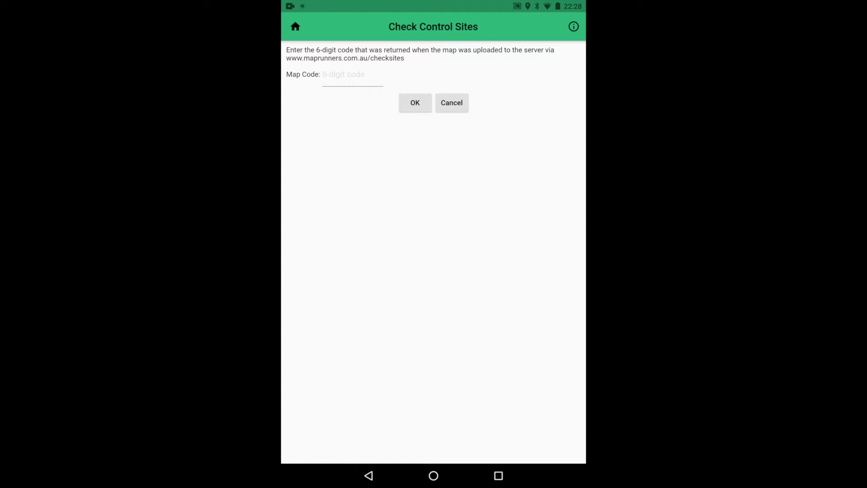
pyautogui.click(352, 75)
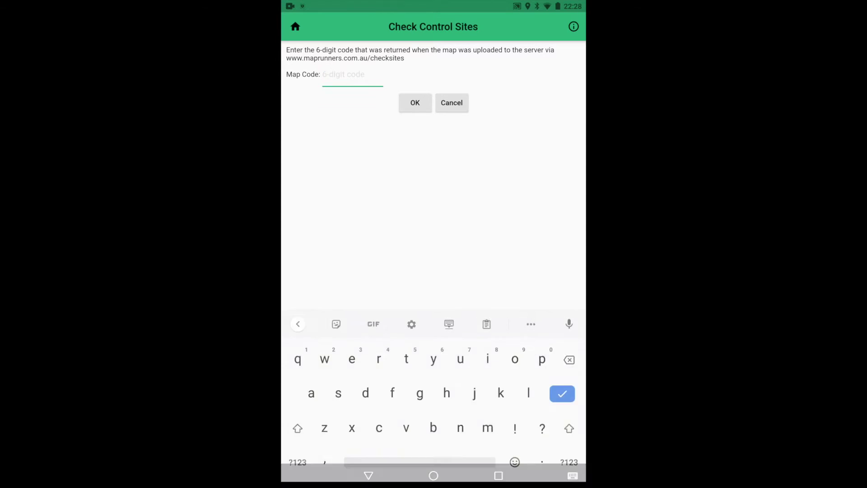
pyautogui.click(298, 445)
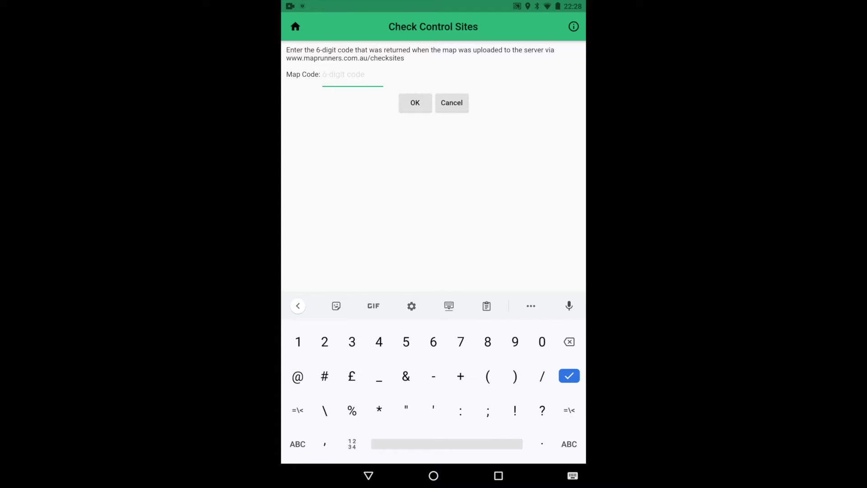
pyautogui.write('546003')
pyautogui.click(416, 102)
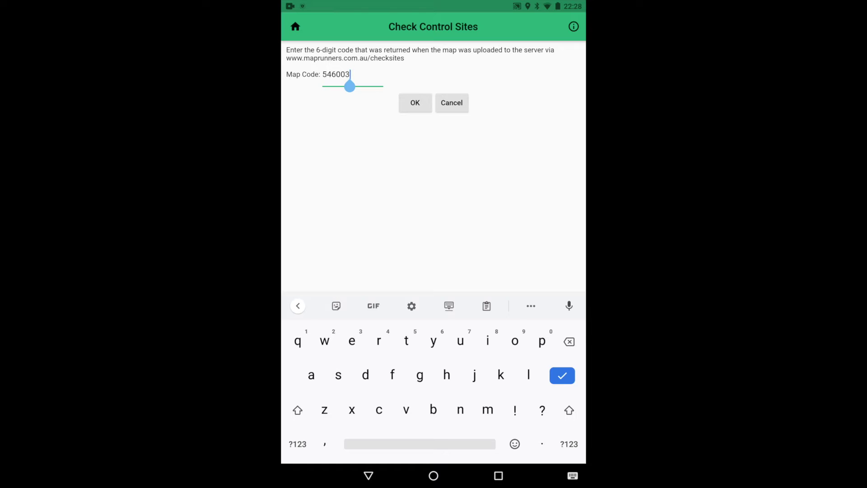
pyautogui.press('Return')
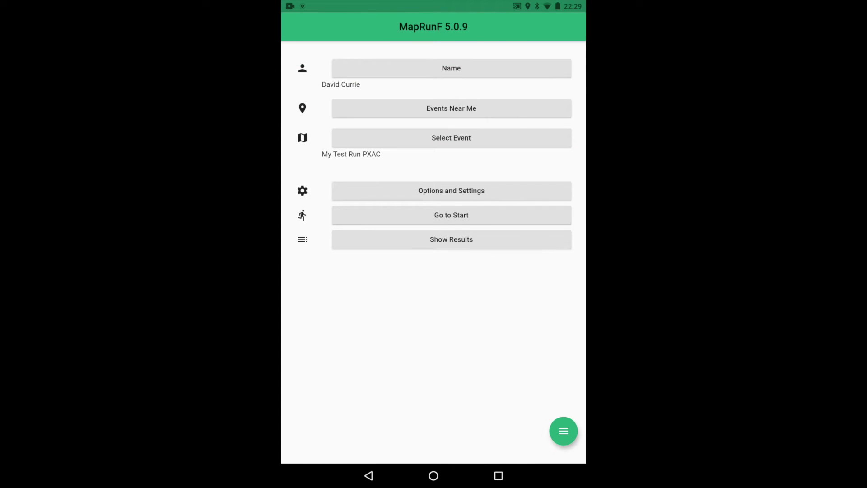
pyautogui.click(452, 215)
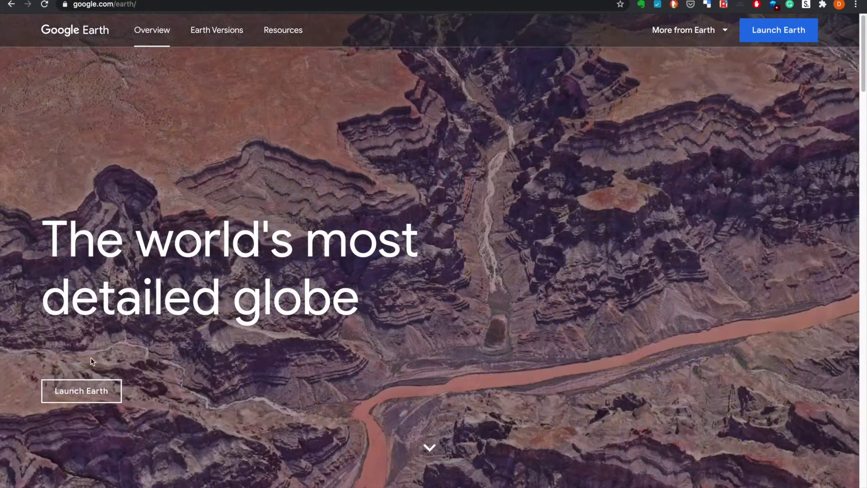
# Launch Google Earth and import oom_5f038d9001e2c.kml as a project from the computer
pyautogui.click(97, 391)
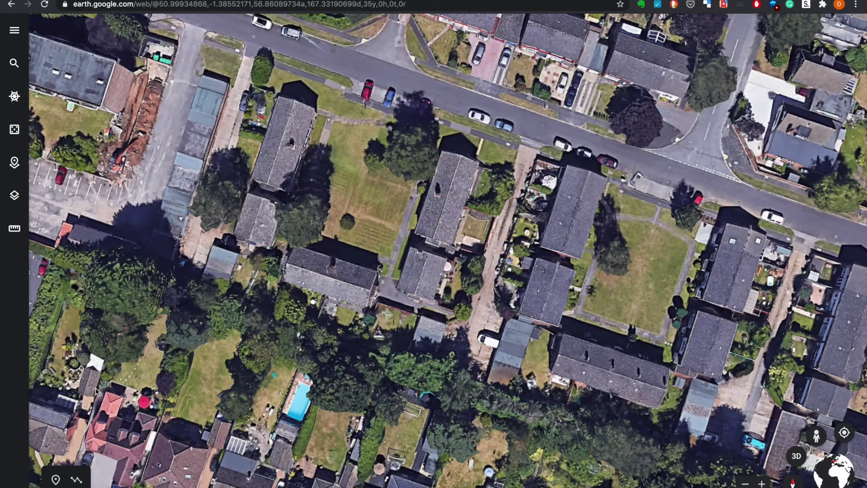
pyautogui.click(15, 163)
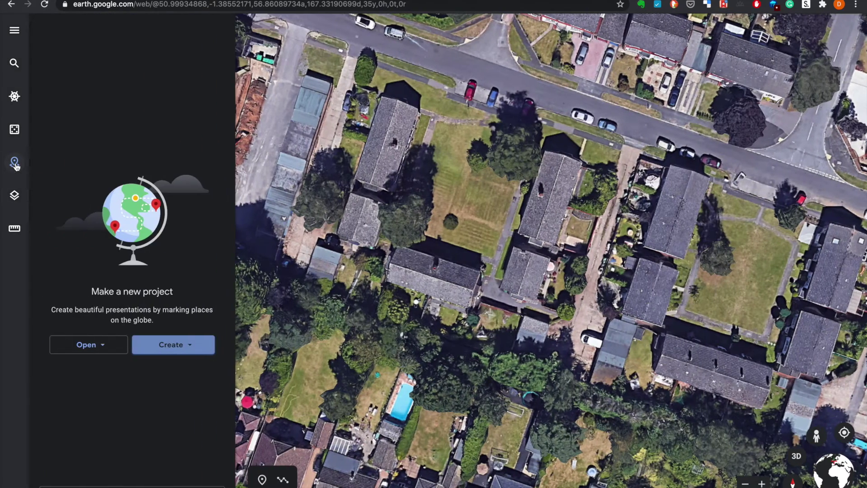
pyautogui.click(89, 351)
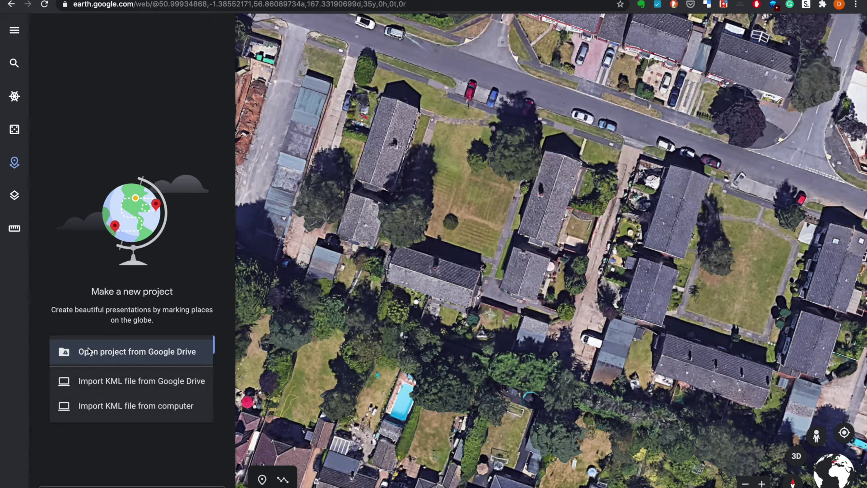
pyautogui.click(109, 409)
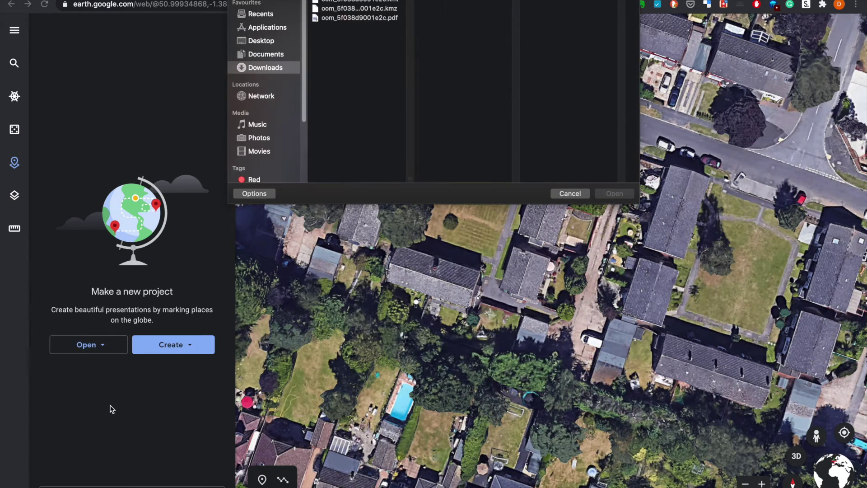
pyautogui.click(368, 2)
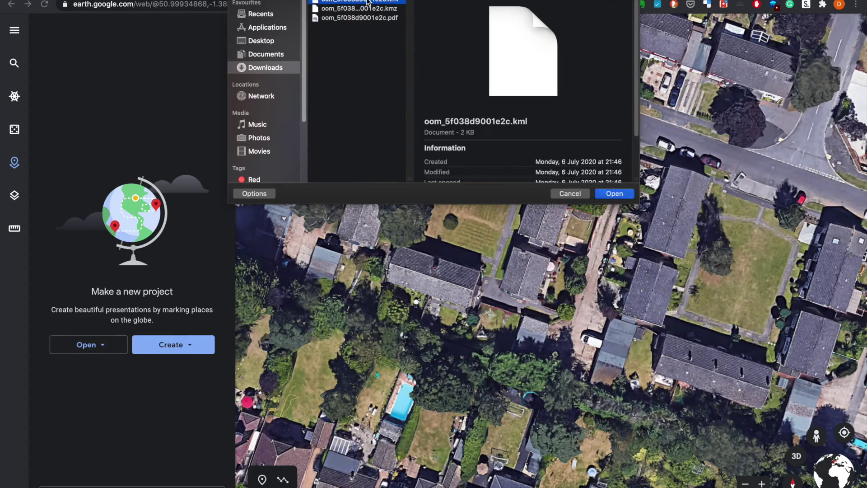
pyautogui.doubleClick(369, 2)
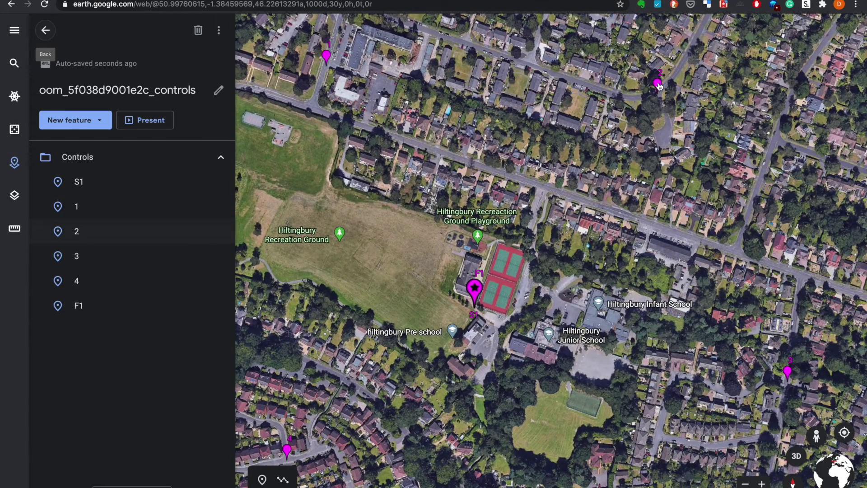
# Edit control 2's placemark, dragging it off the road bend into the cul-de-sac
pyautogui.click(657, 84)
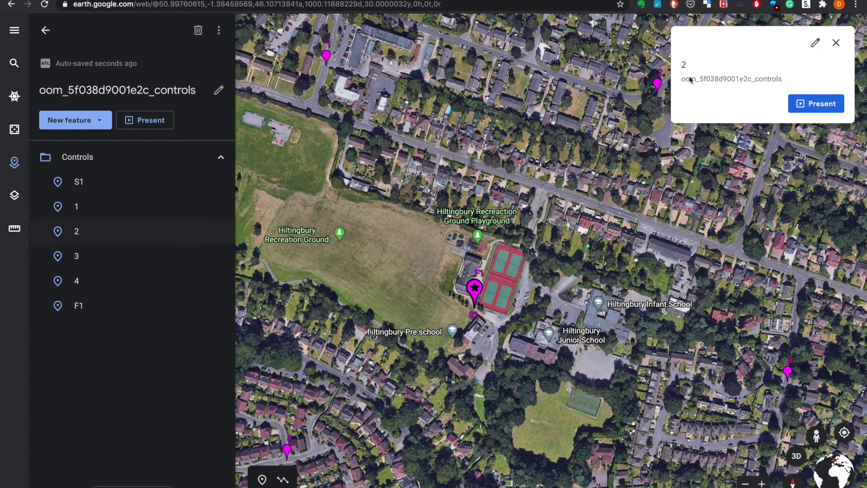
pyautogui.click(822, 48)
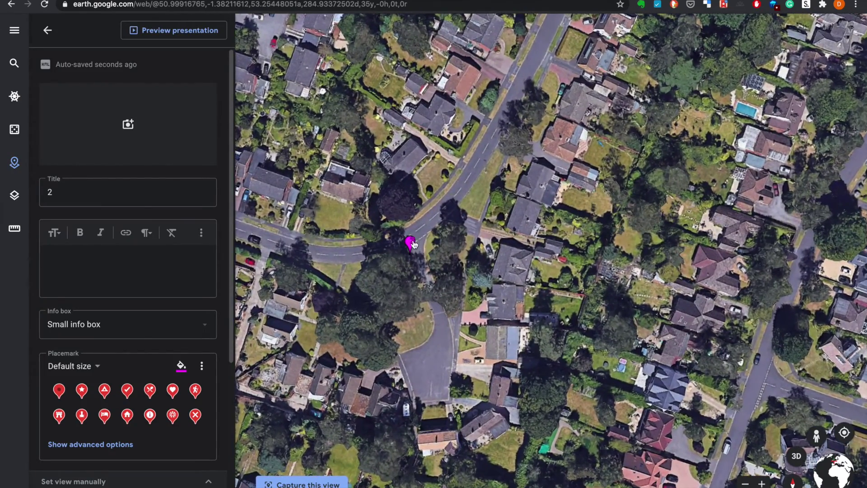
pyautogui.moveTo(414, 245); pyautogui.dragTo(436, 385)
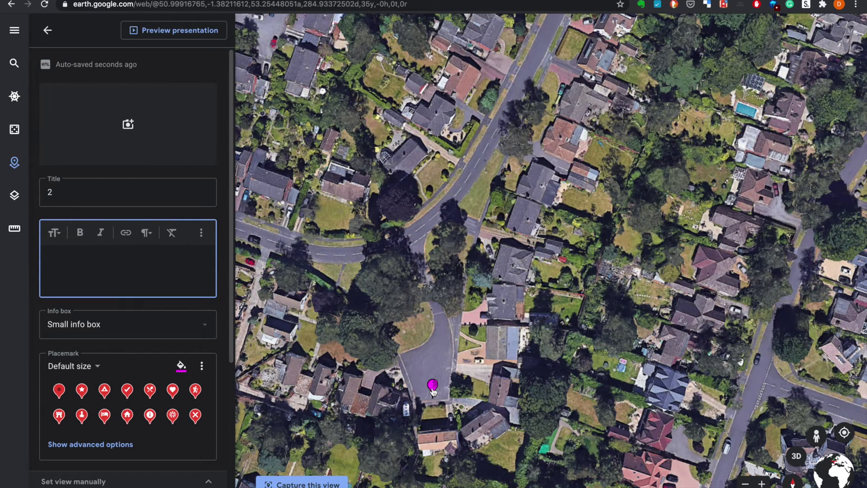
pyautogui.click(47, 30)
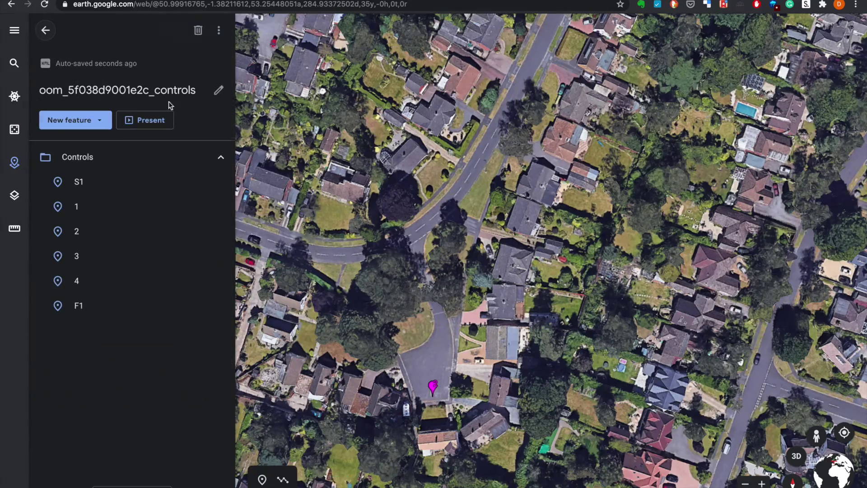
# Bring control 1 into view and nudge its placemark slightly up and right beside the road
pyautogui.scroll(-5, 402, 257)
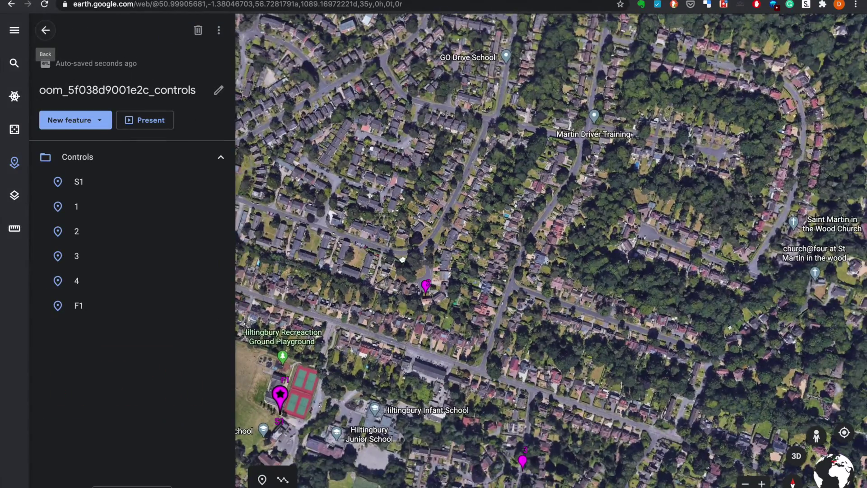
pyautogui.moveTo(403, 260); pyautogui.dragTo(670, 216)
pyautogui.moveTo(440, 212); pyautogui.dragTo(468, 226)
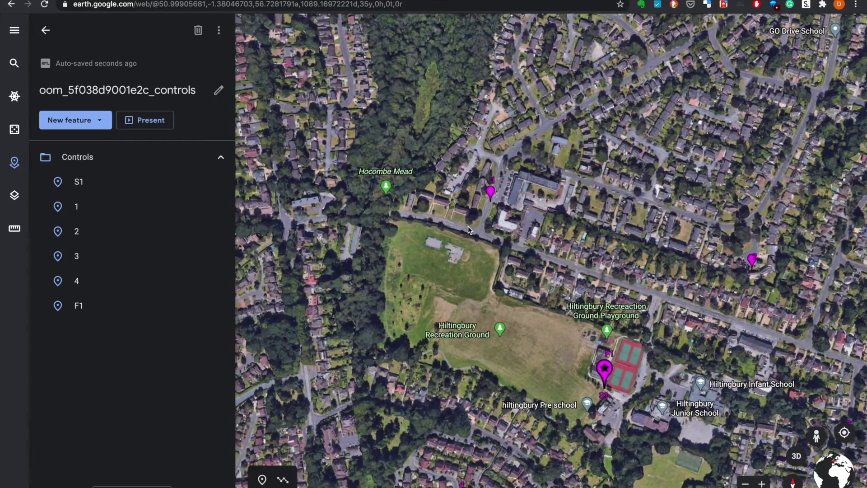
pyautogui.scroll(4, 468, 225)
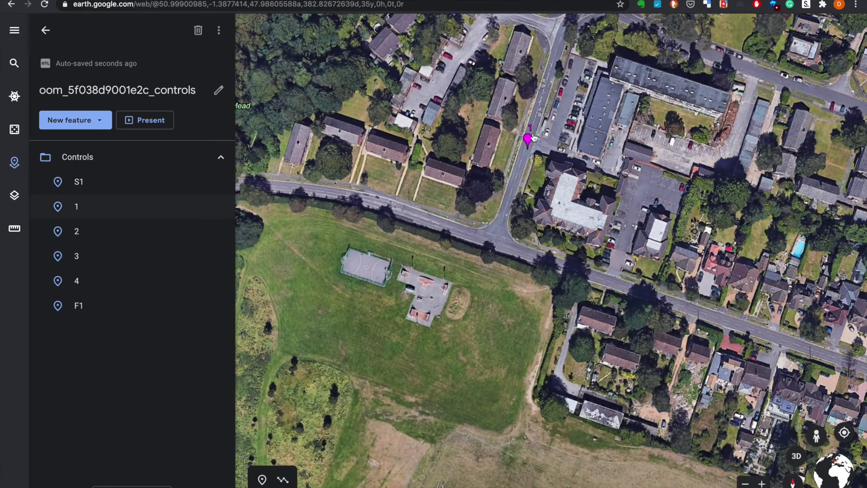
pyautogui.click(530, 139)
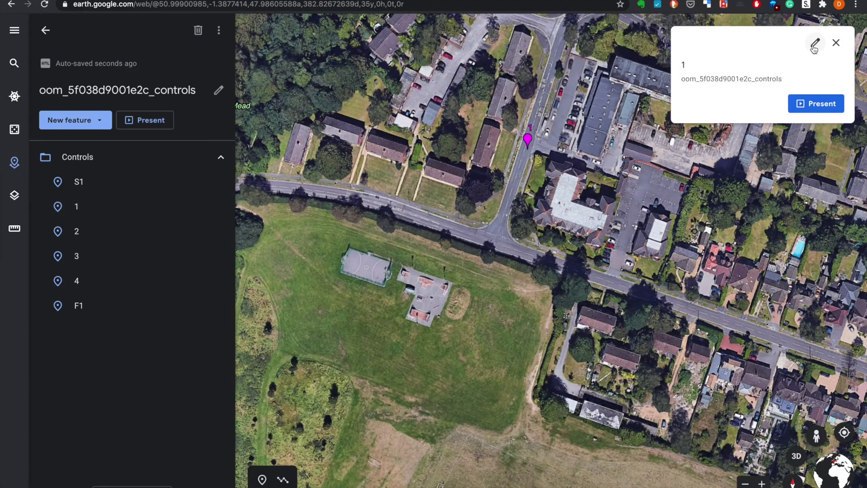
pyautogui.click(815, 46)
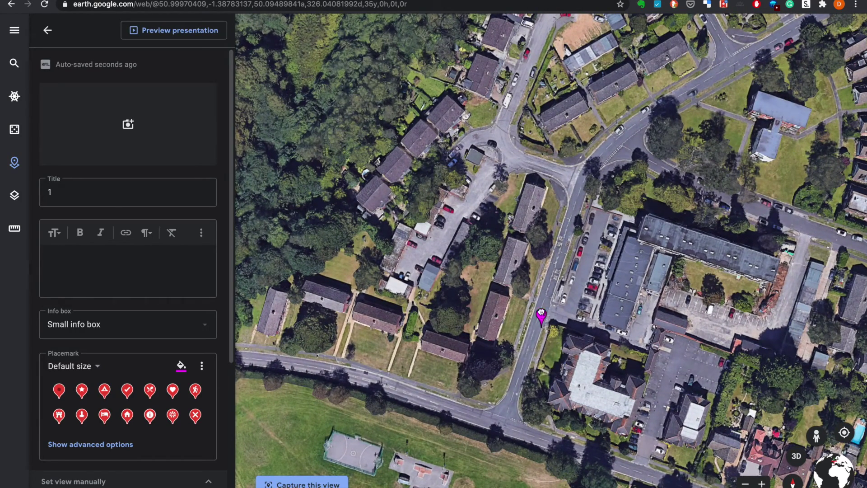
pyautogui.moveTo(541, 312); pyautogui.dragTo(548, 302)
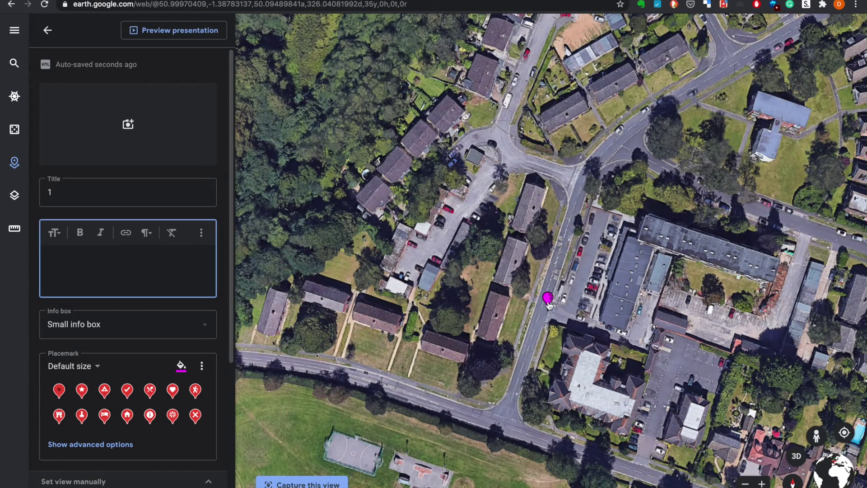
pyautogui.click(48, 36)
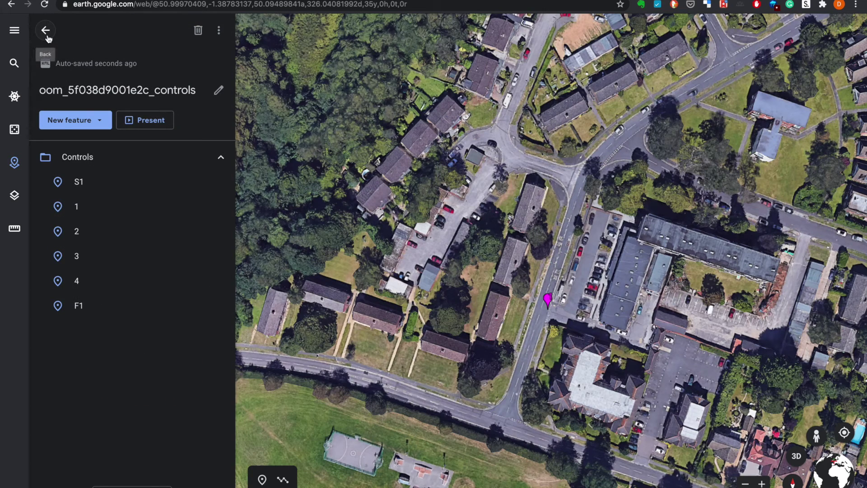
# Export the controls project from the More actions menu as a KML file
pyautogui.click(218, 35)
pyautogui.click(239, 37)
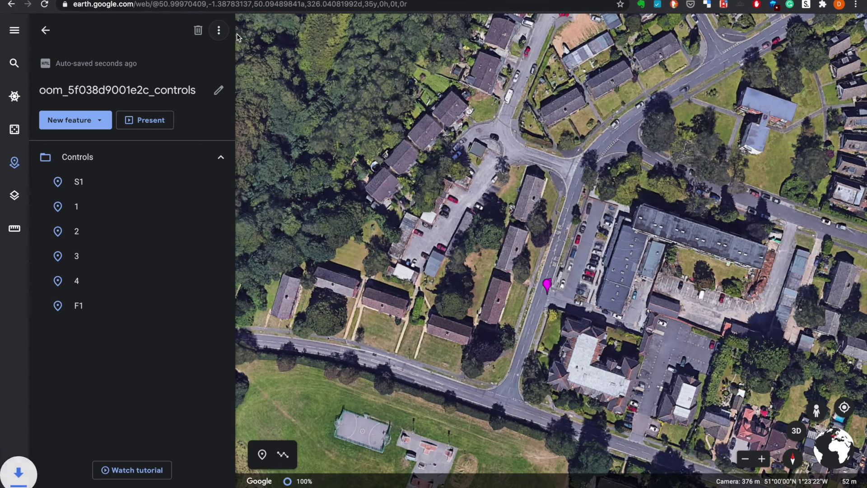